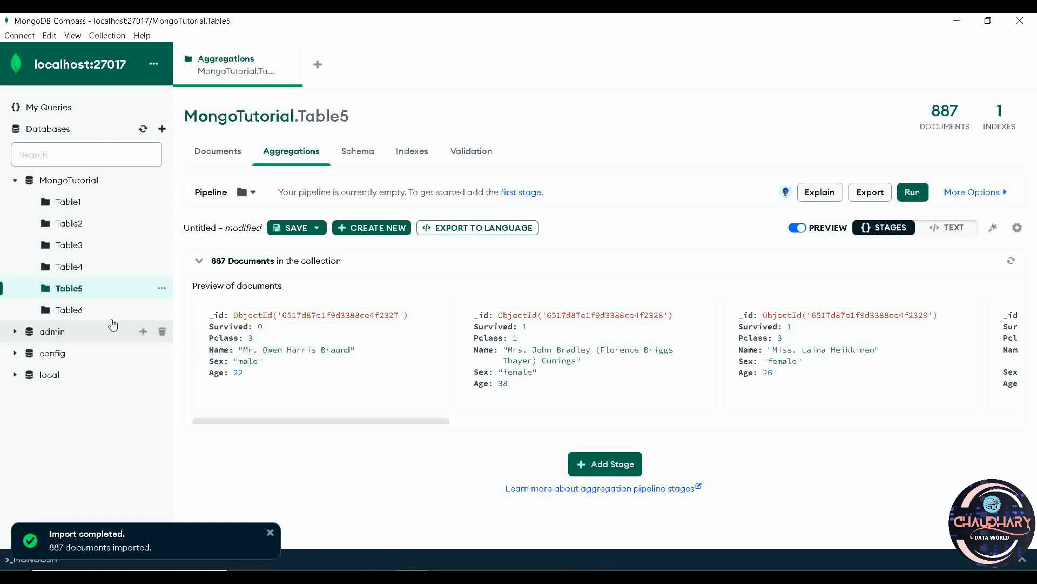
Preview the Table6 documents in its Aggregations view, and return to the Aggregations view of Table5.
left_click(95, 317)
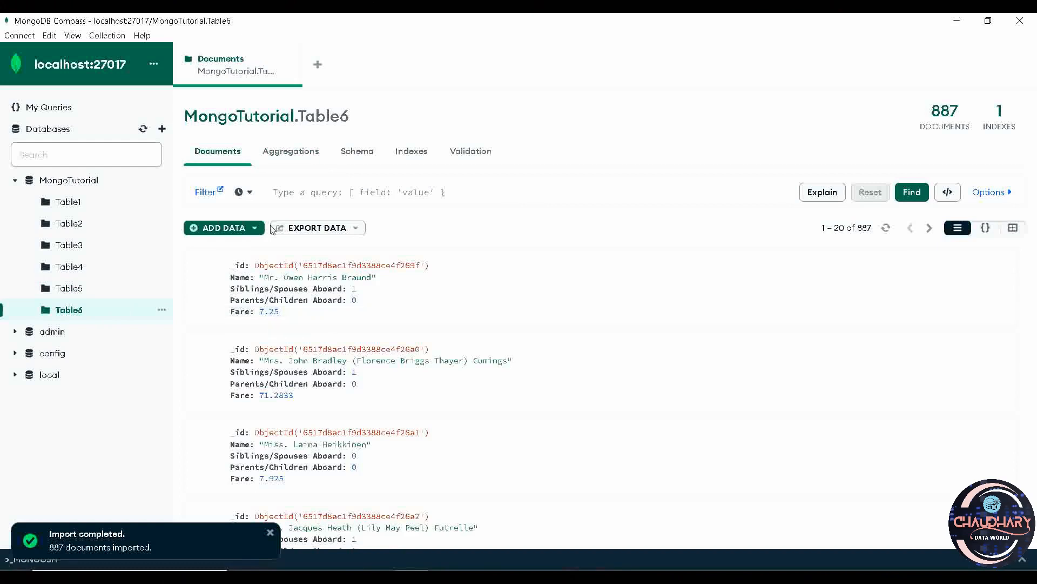
left_click(292, 155)
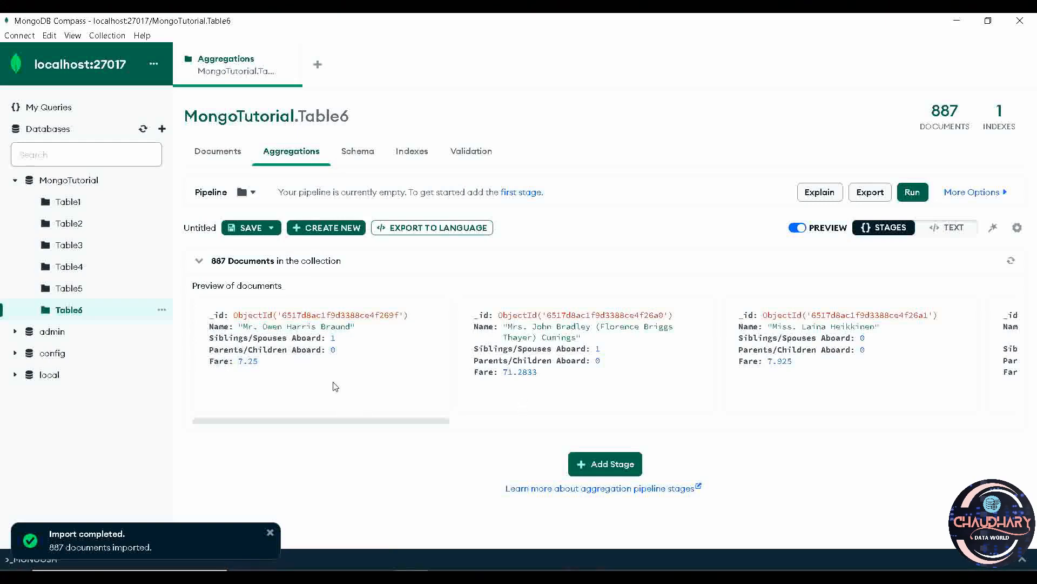
left_click(91, 289)
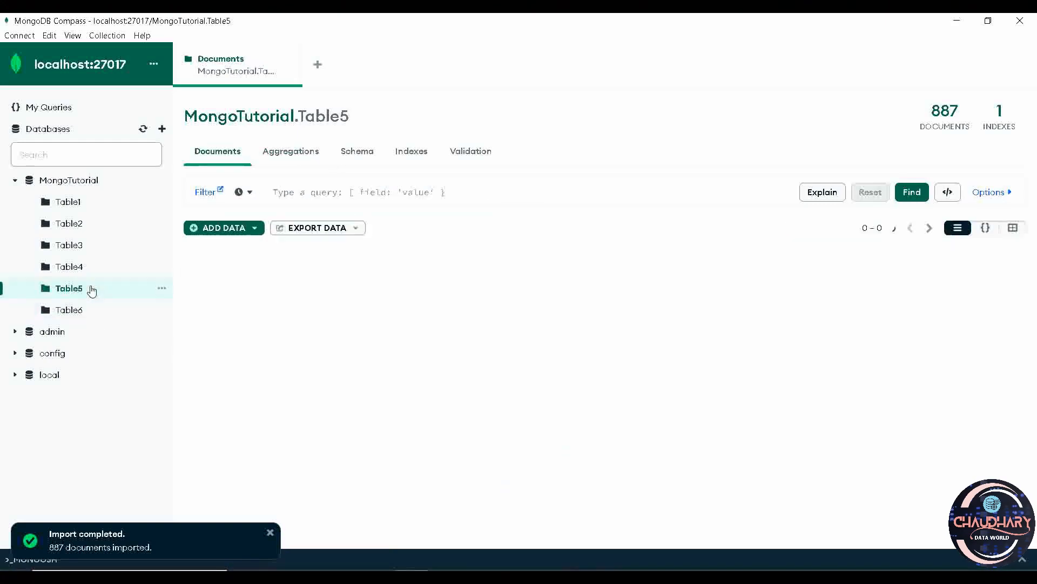
left_click(296, 155)
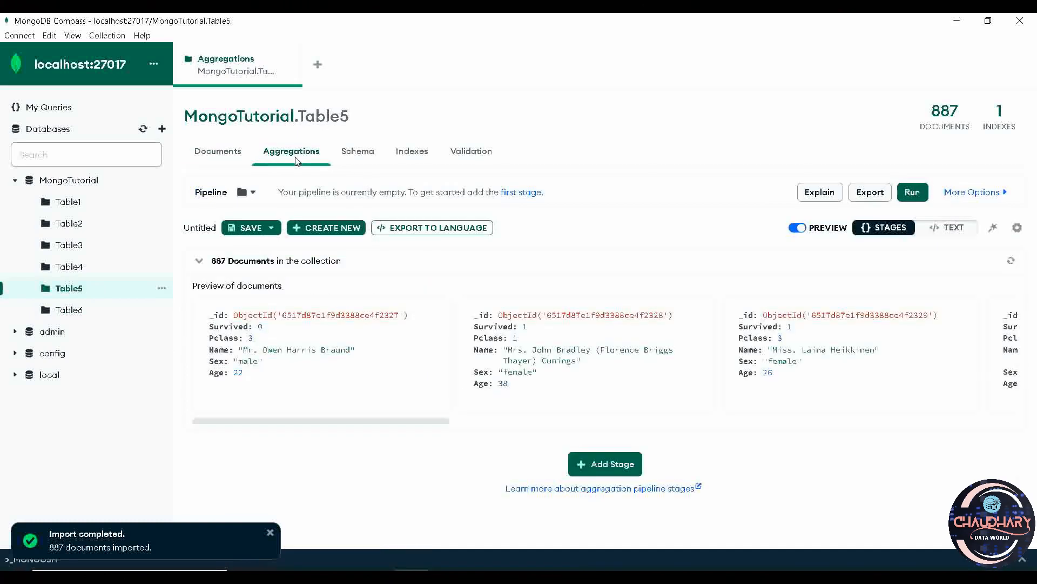
Switch to PowerPoint, copy the example $lookup definition for Table6 from the slide outside the slideshow, and return to MongoDB Compass.
key("alt+Tab")
left_click(382, 365)
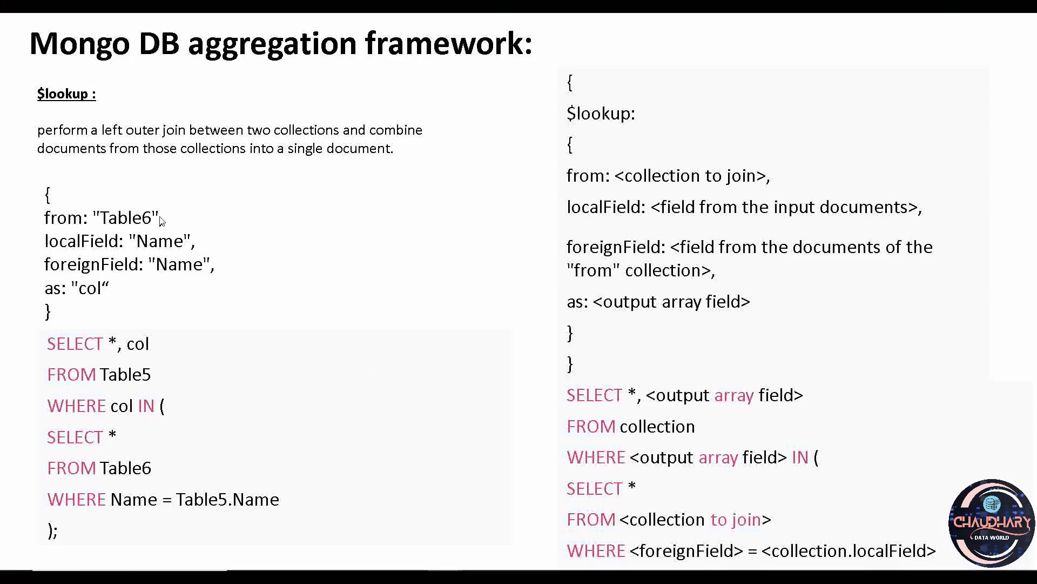
key("Escape")
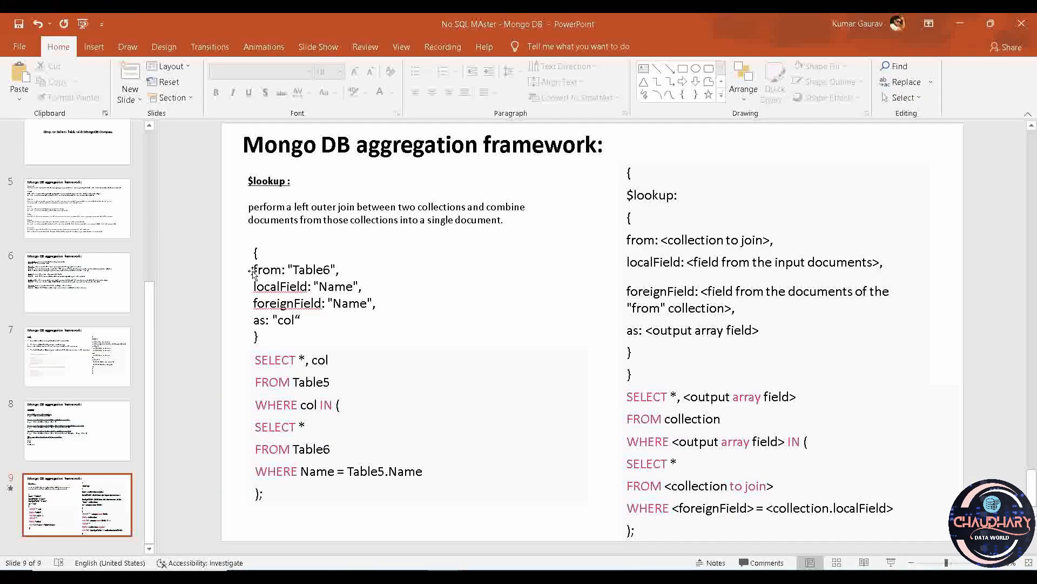
left_click_drag(253, 269, 308, 287)
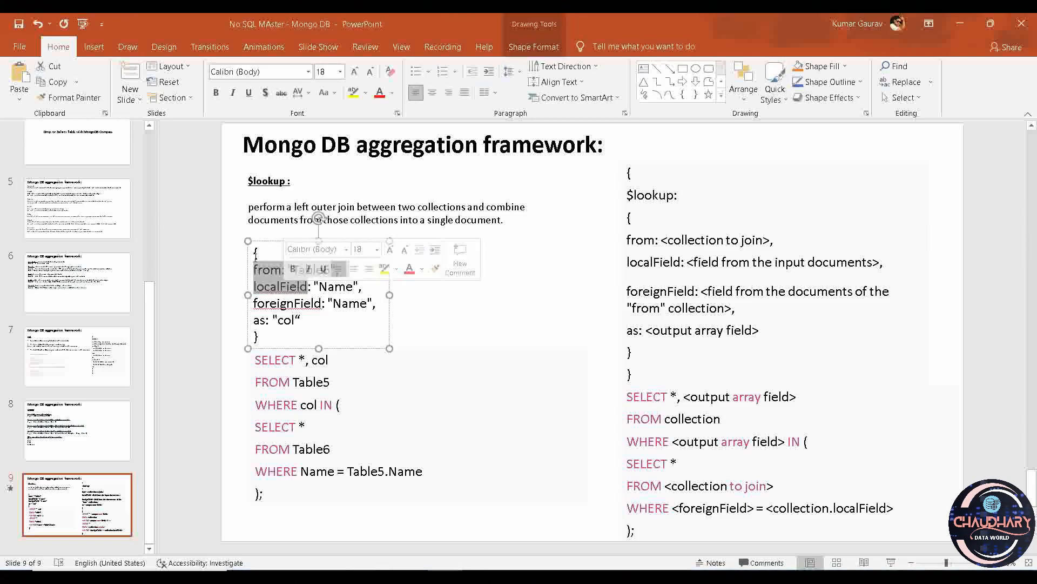
key("Escape")
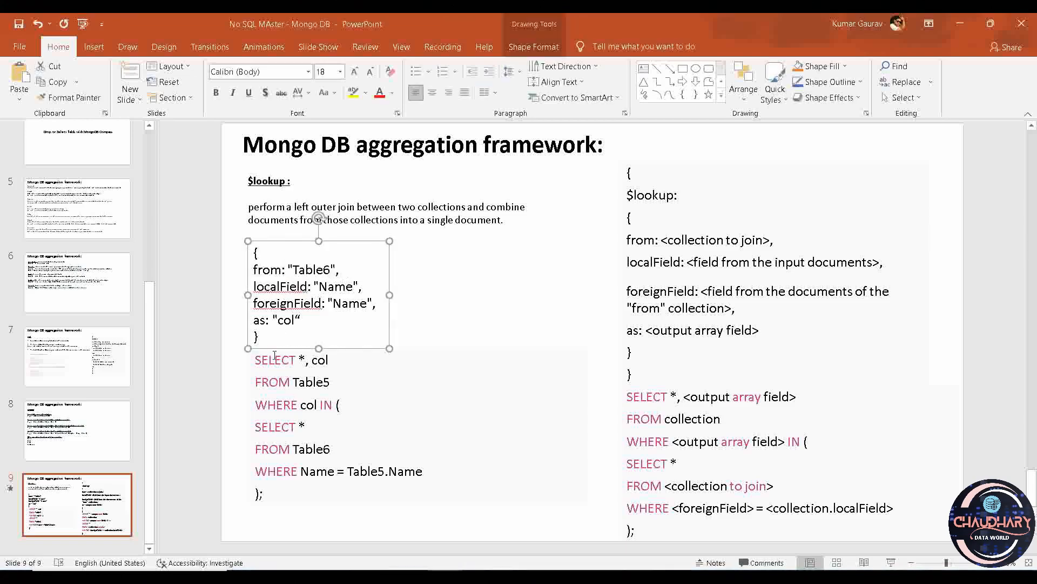
left_click_drag(260, 337, 247, 238)
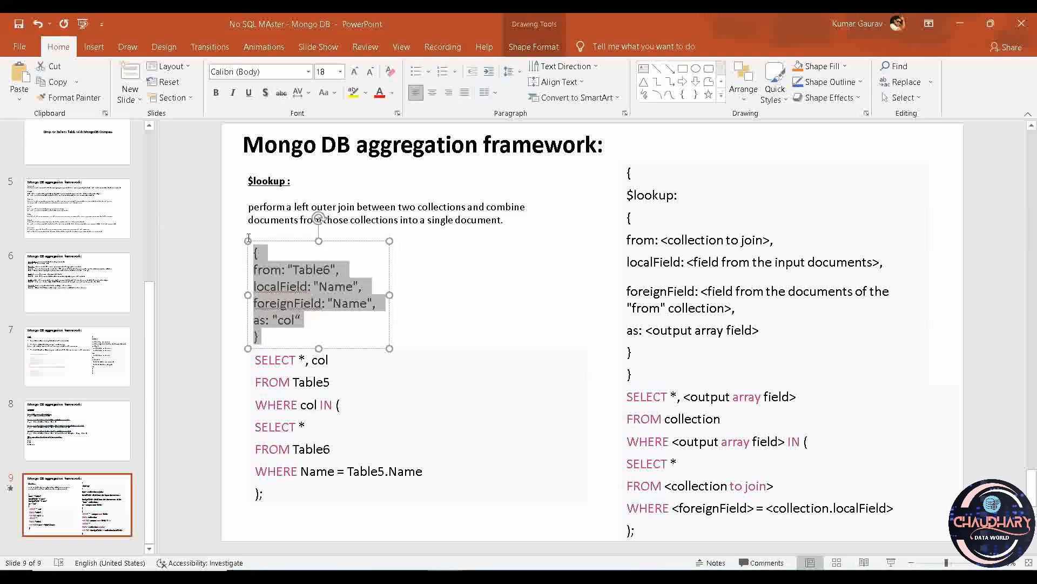
key("alt+Tab")
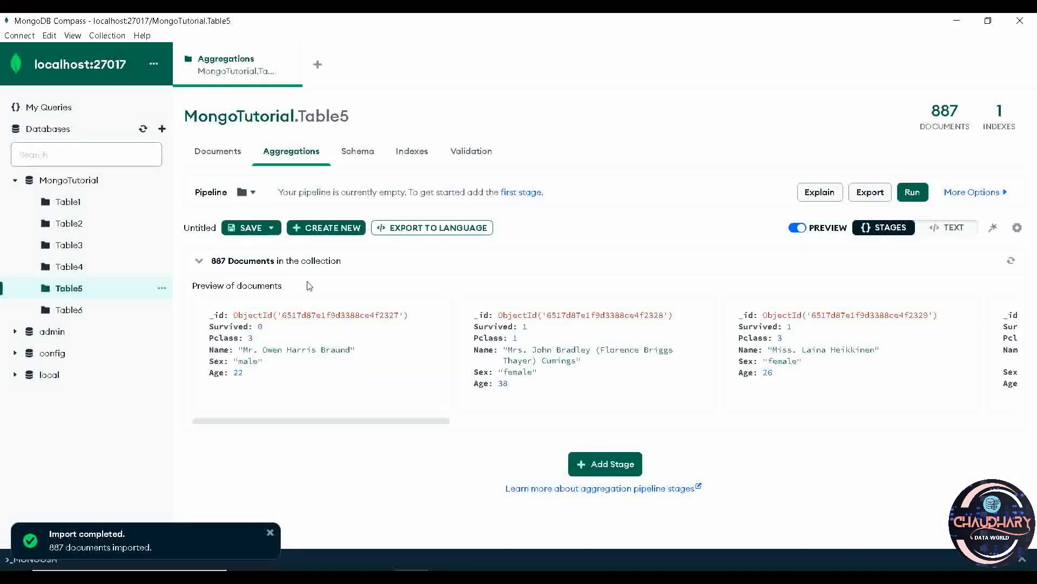
Add a $lookup stage to the Table5 aggregation pipeline.
left_click(606, 464)
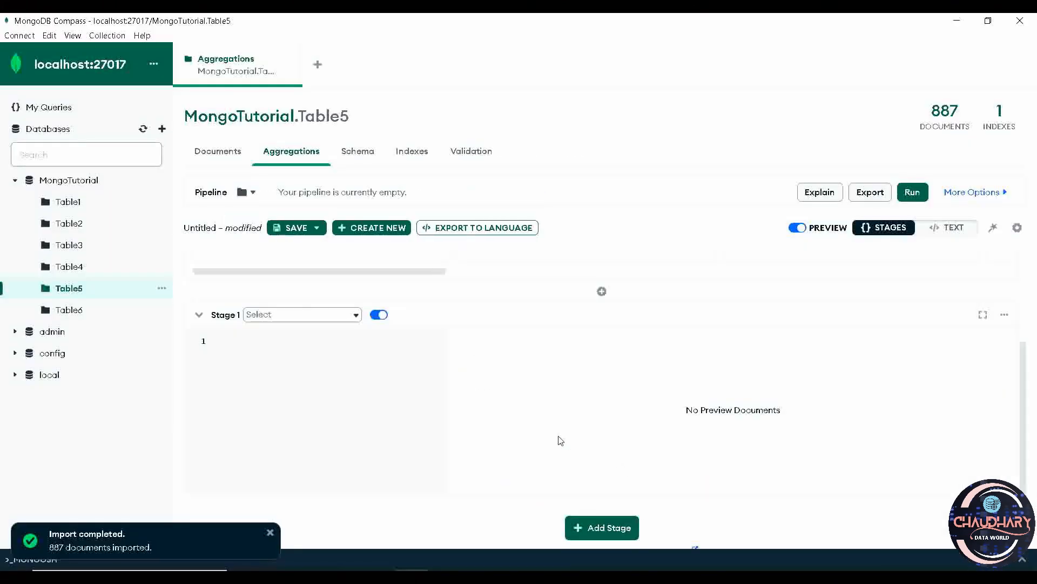
left_click(353, 313)
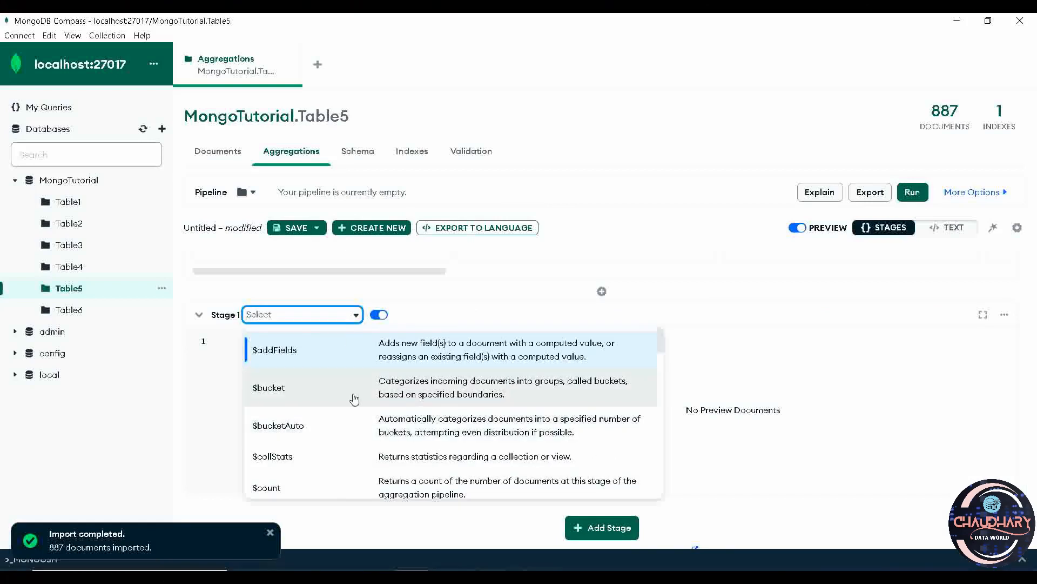
type("looku")
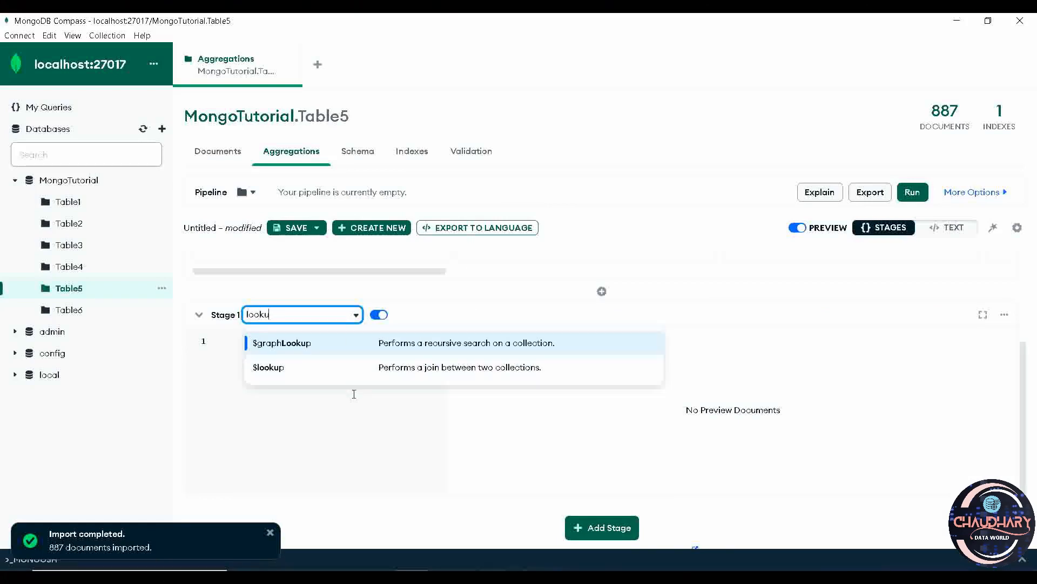
left_click(337, 367)
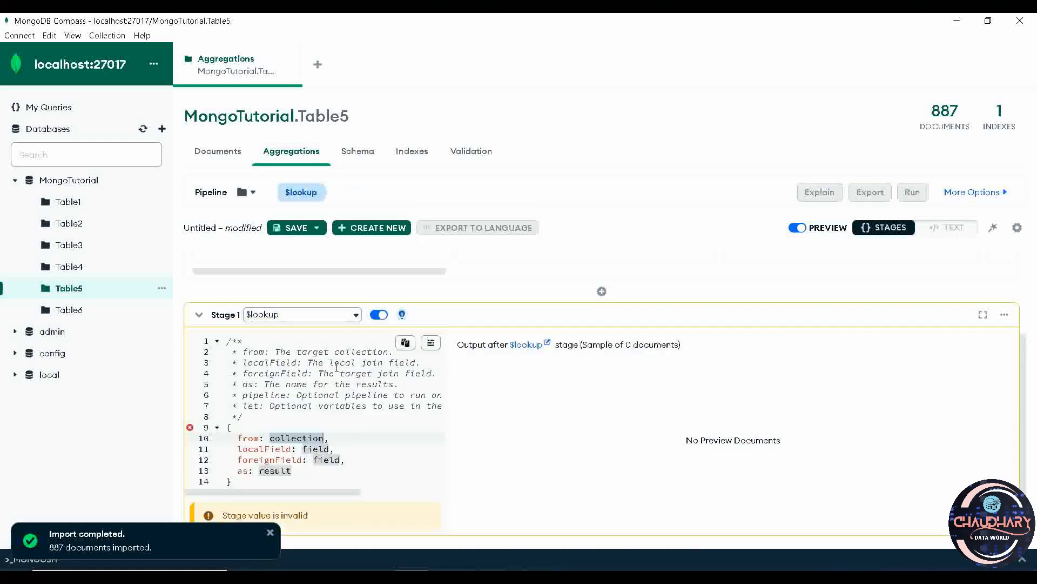
Replace the $lookup template body with the copied definition: from "Table6", localField and foreignField "Name", as "col", correcting the closing quote.
scroll(298, 417, "down", 1)
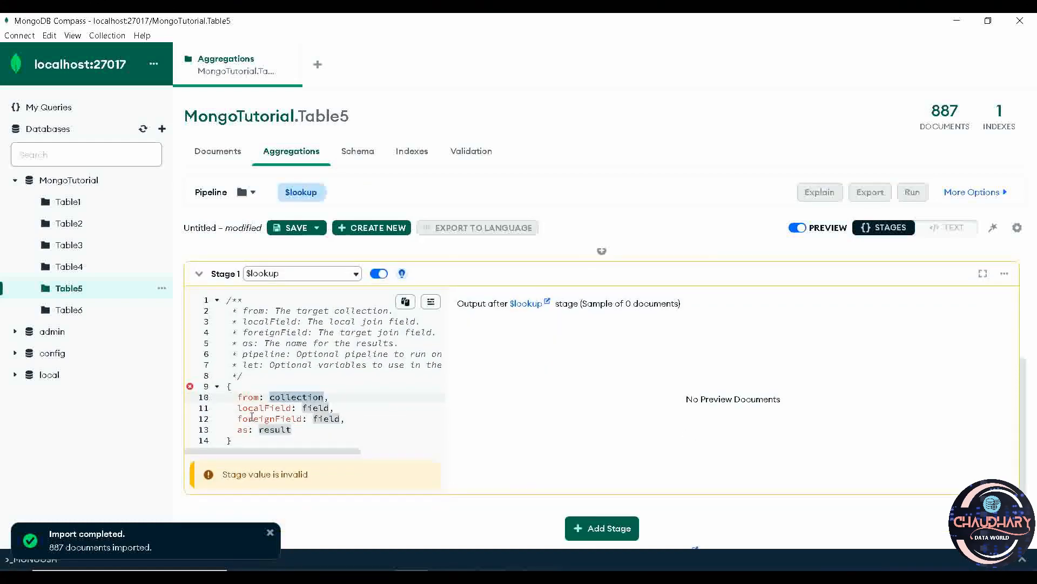
left_click(232, 440)
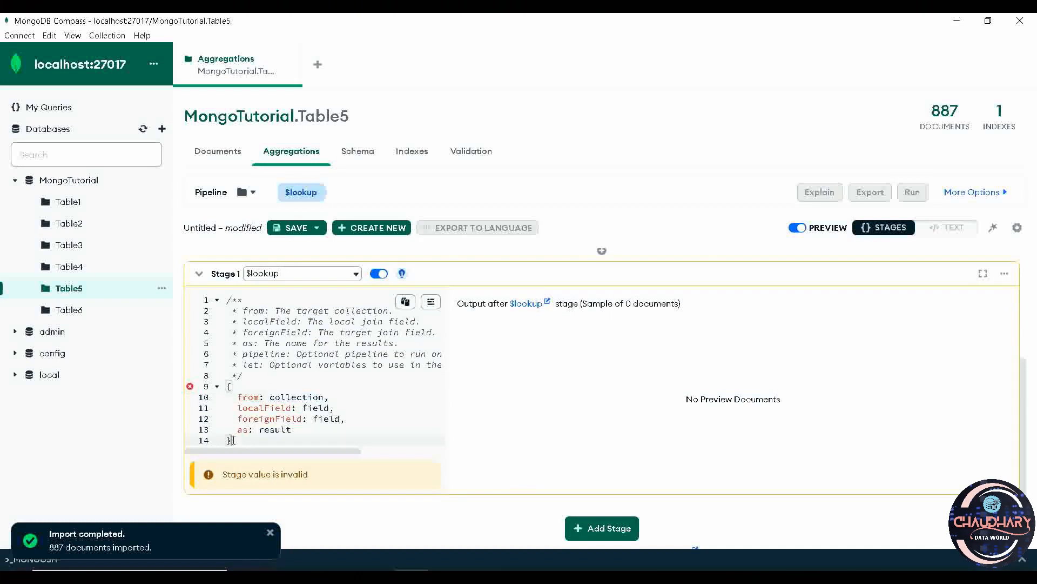
left_click_drag(228, 441, 226, 388)
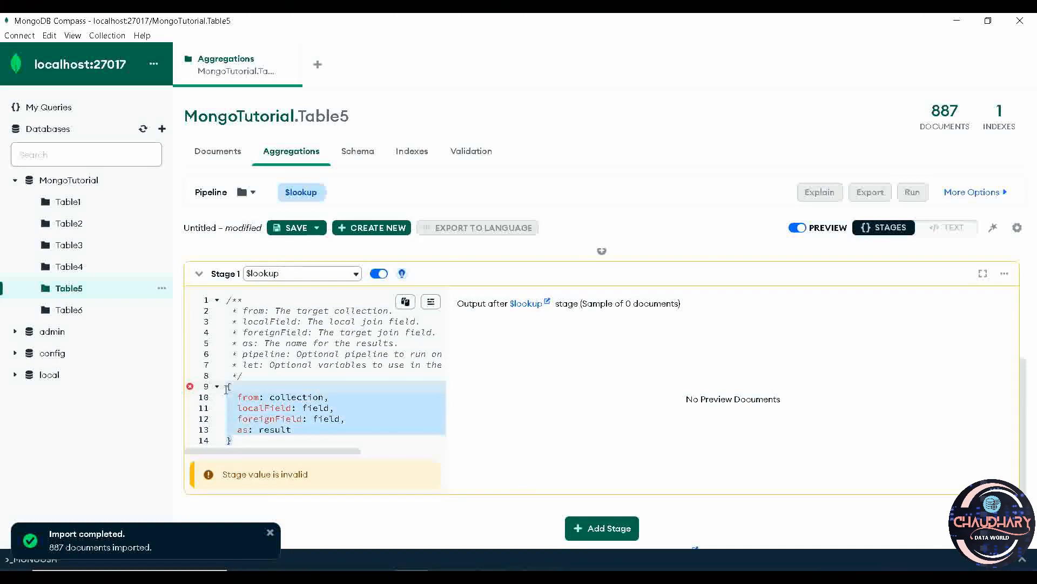
type("{ from: \"Table6\", localField: \"Name\", foreignField: \"Name\", as: \"col\"�}")
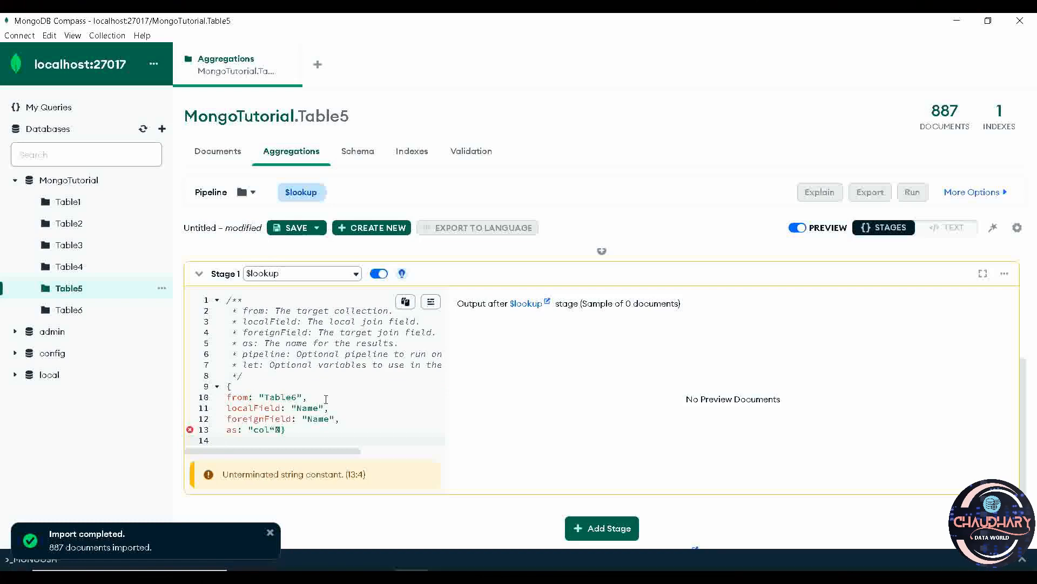
left_click(281, 429)
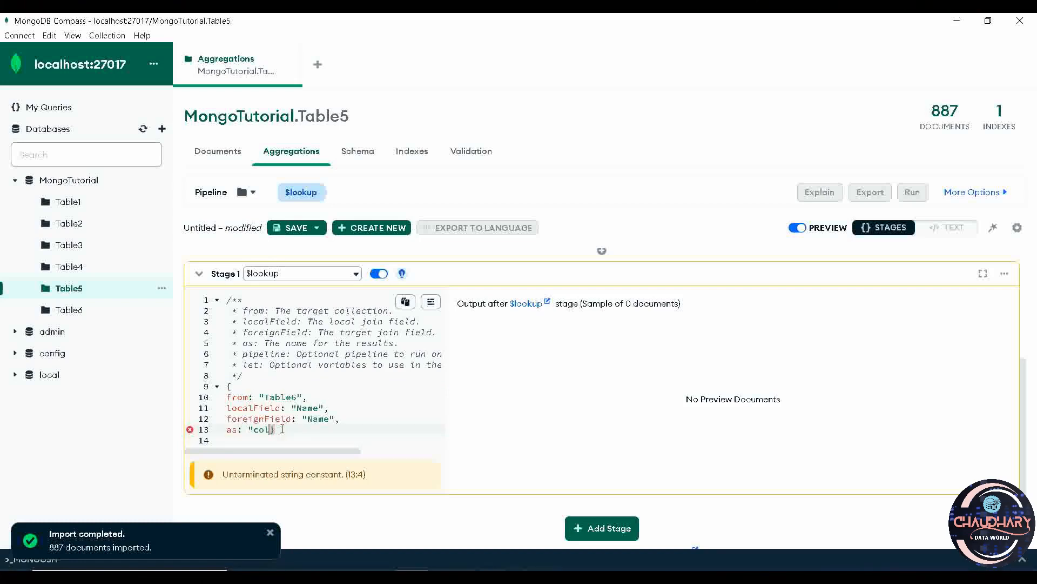
type("\"")
key("Return")
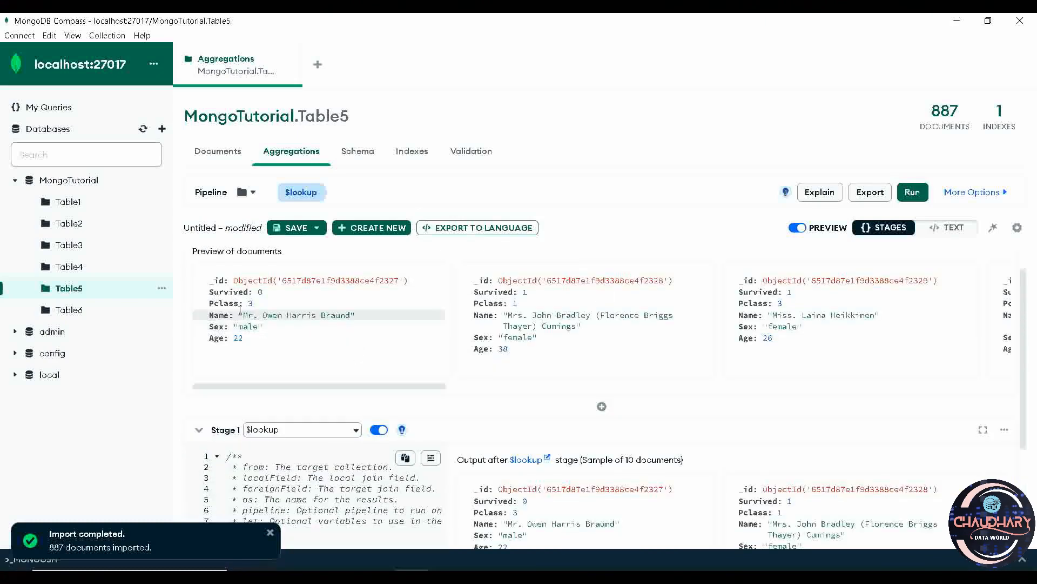
Compare the Name field in the Table5 and Table6 documents, and reopen the Aggregations view of Table5.
double_click(223, 314)
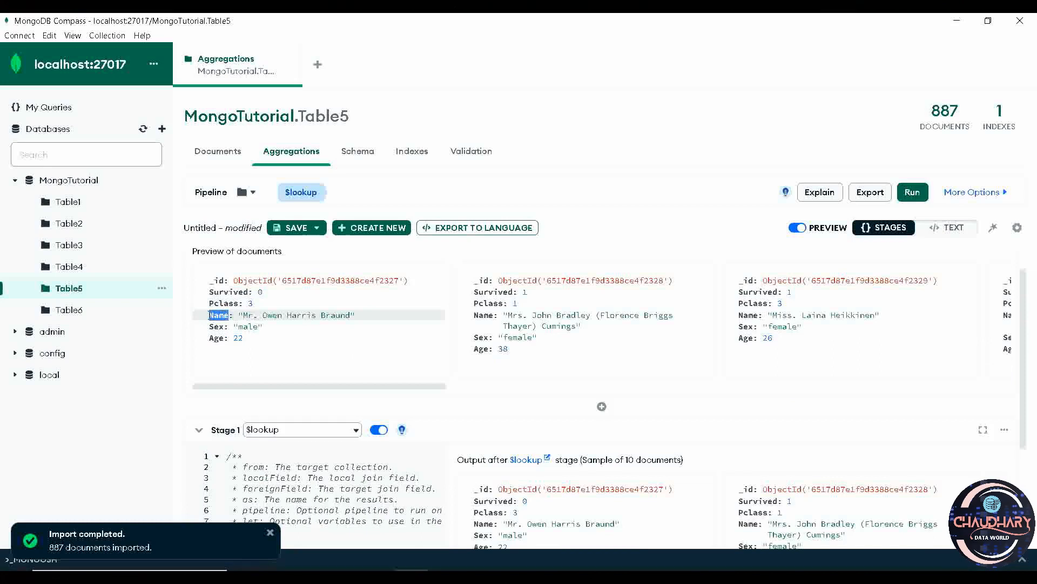
left_click(91, 314)
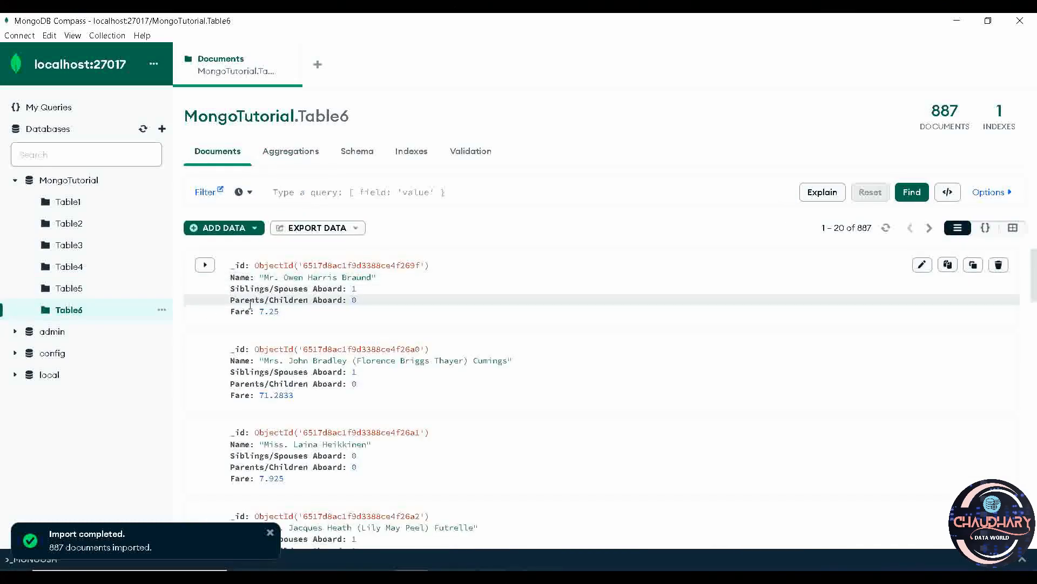
double_click(240, 278)
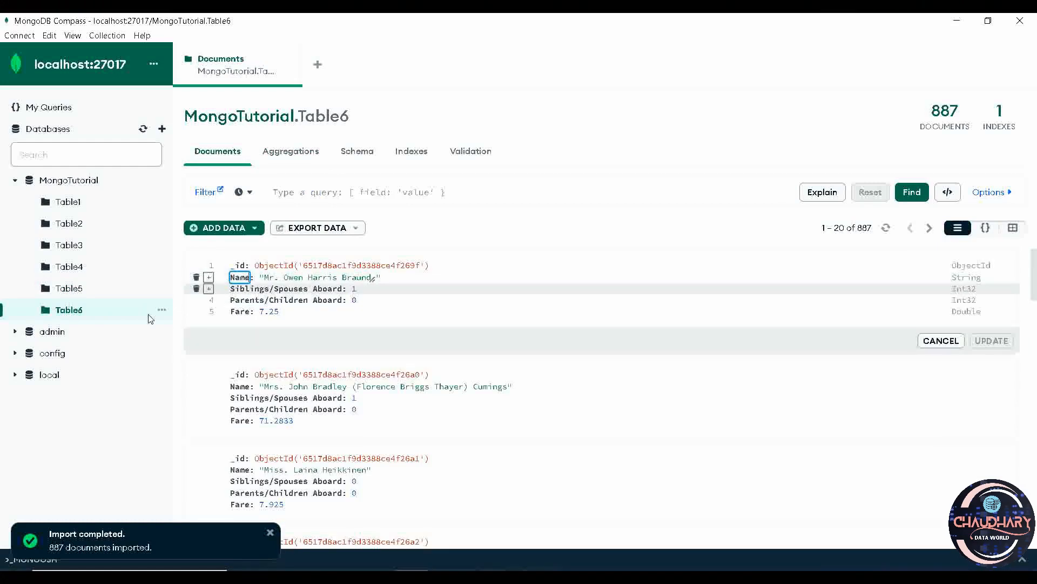
left_click(69, 288)
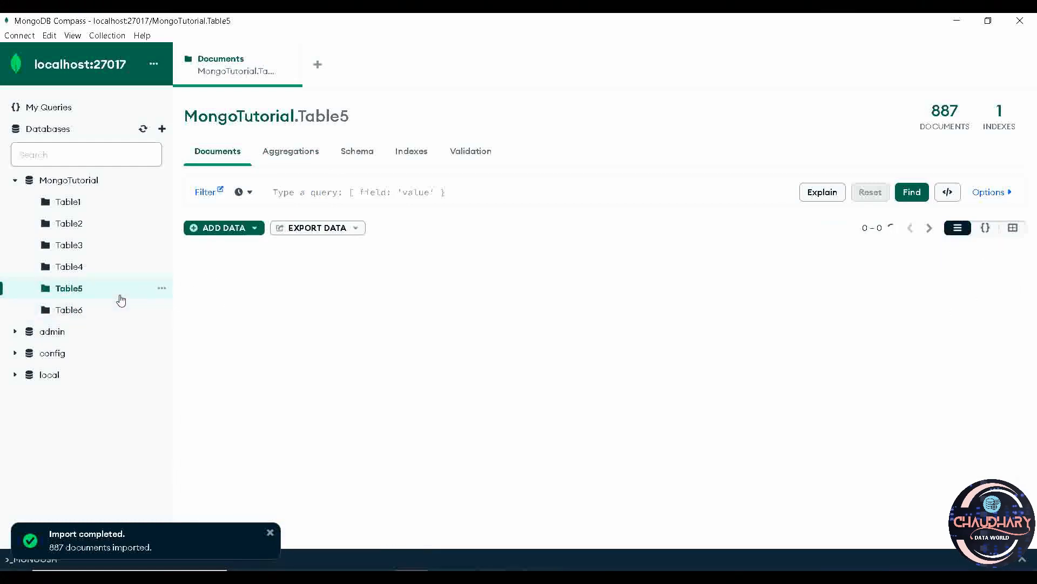
left_click(301, 154)
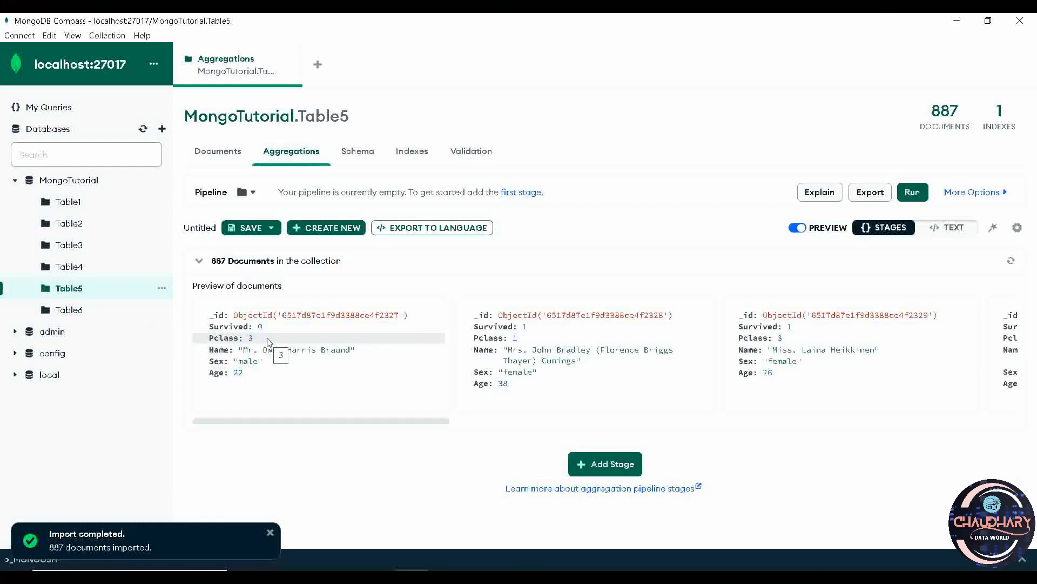
Create Stage 1 in Table5's empty pipeline again, using the $lookup operator.
left_click(619, 465)
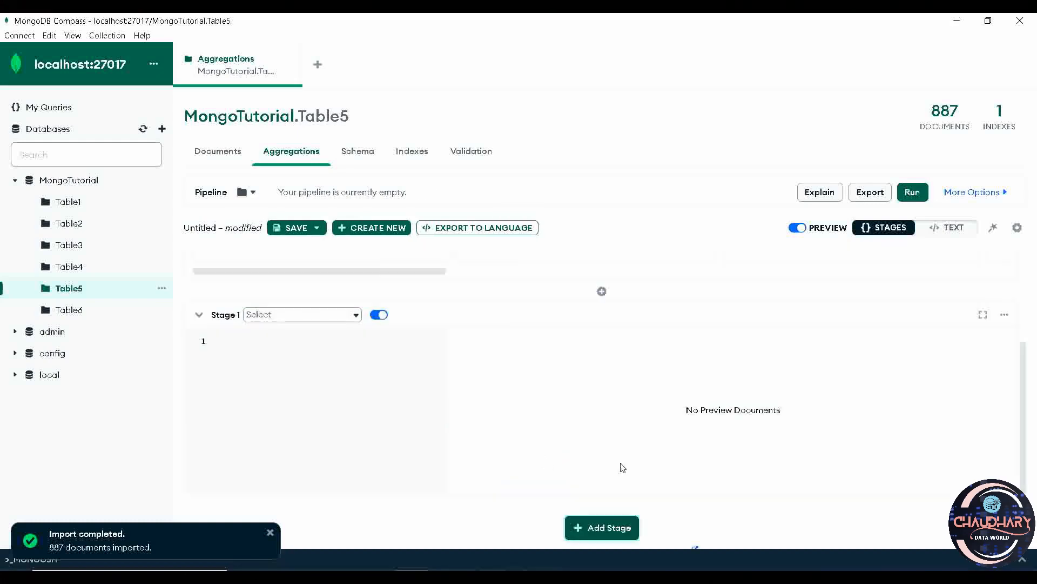
left_click(355, 314)
type("looku")
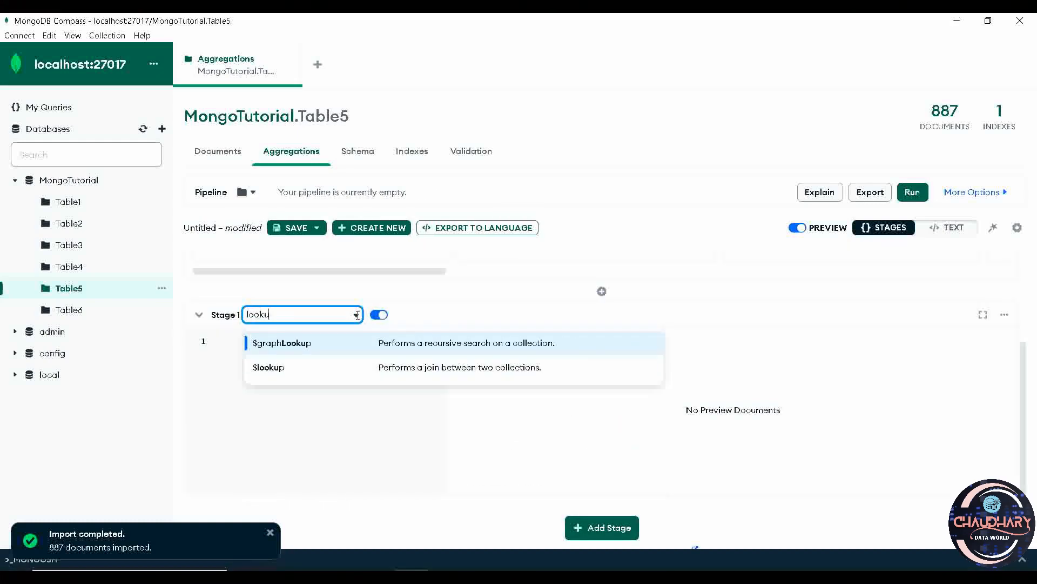
left_click(378, 369)
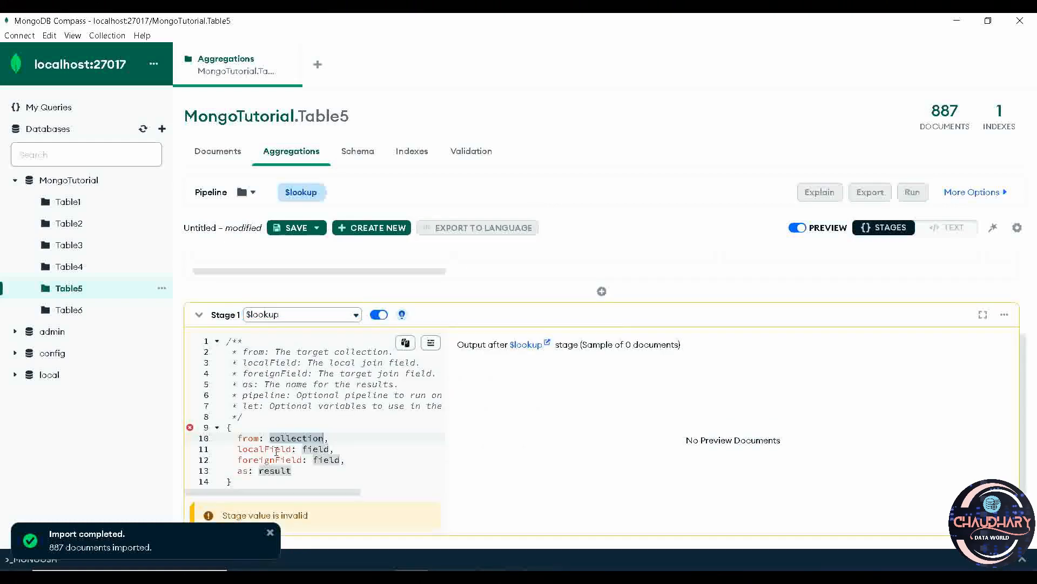
Paste the copied join over the template body: from "Table6", localField and foreignField "Name", as "col", with a straight closing quote.
left_click_drag(258, 485, 224, 427)
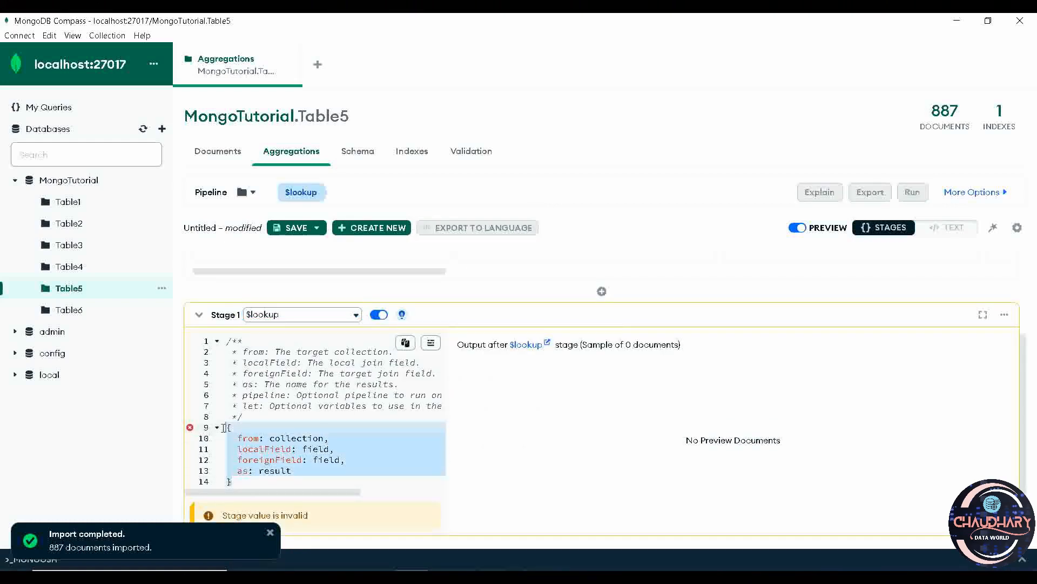
type("{ from: \"Table6\", localField: \"Name\", foreignField: \"Name\", as: \"col\"}")
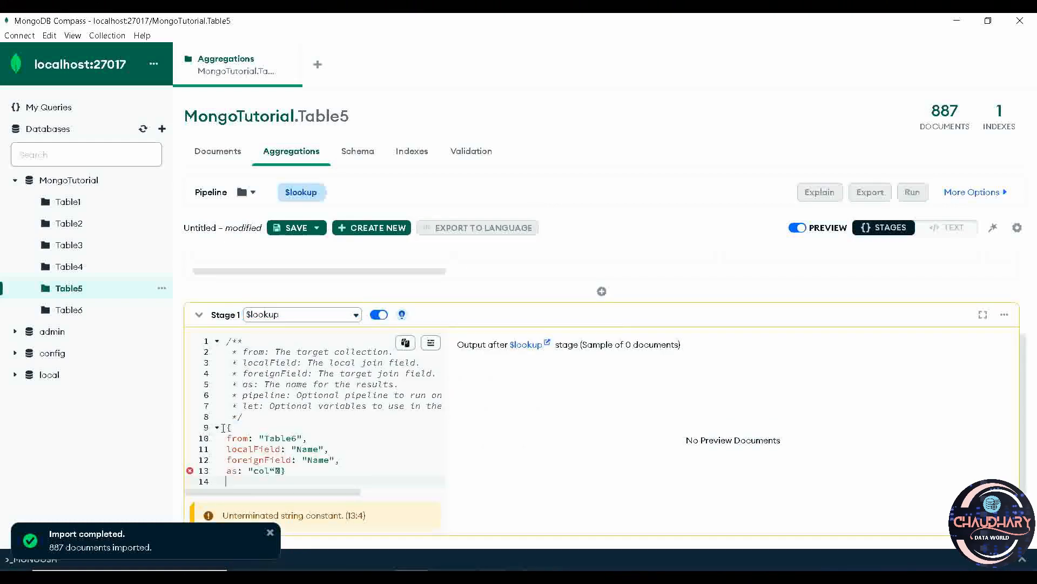
left_click(281, 471)
type("\"")
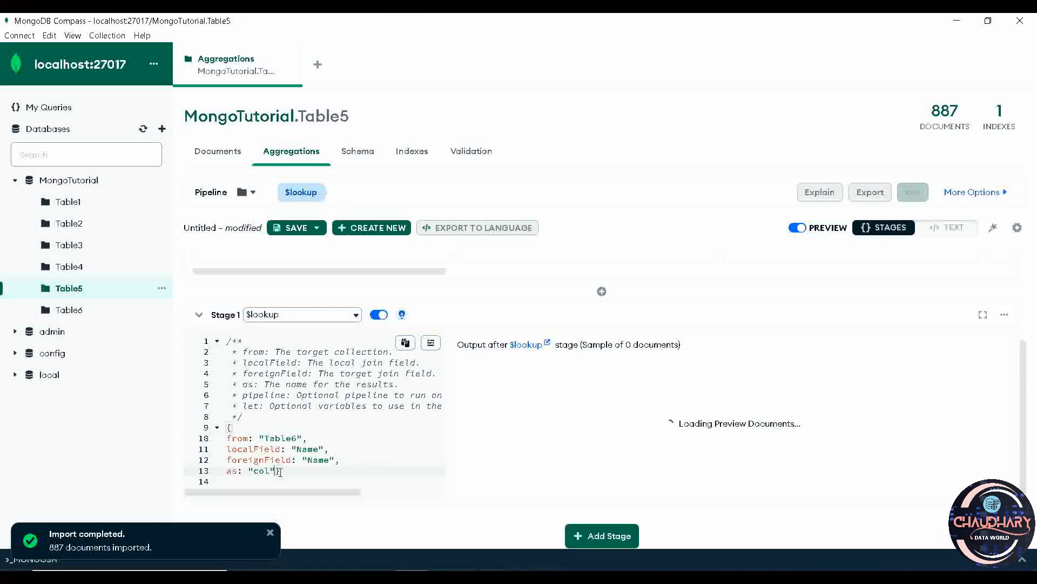
key("Return")
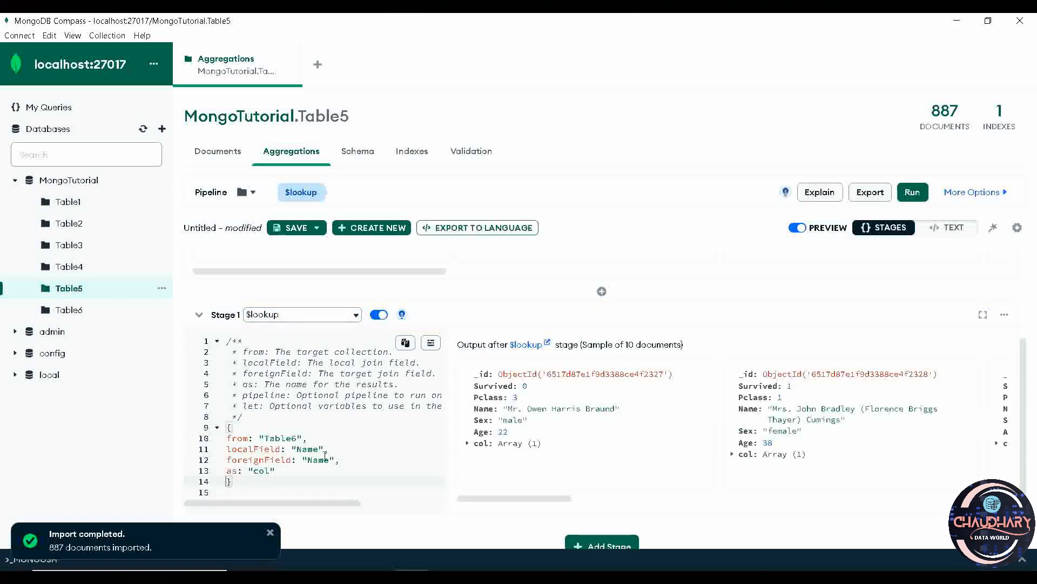
Review the join fields, source collection and output name in the $lookup stage, and examine the joined documents in the stage output.
left_click_drag(341, 460, 239, 452)
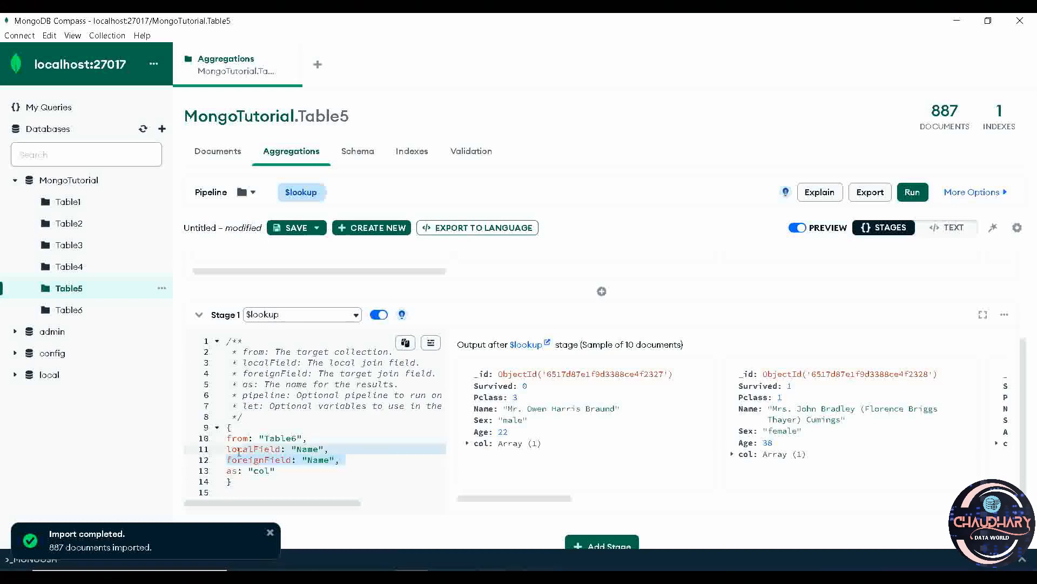
left_click(327, 436)
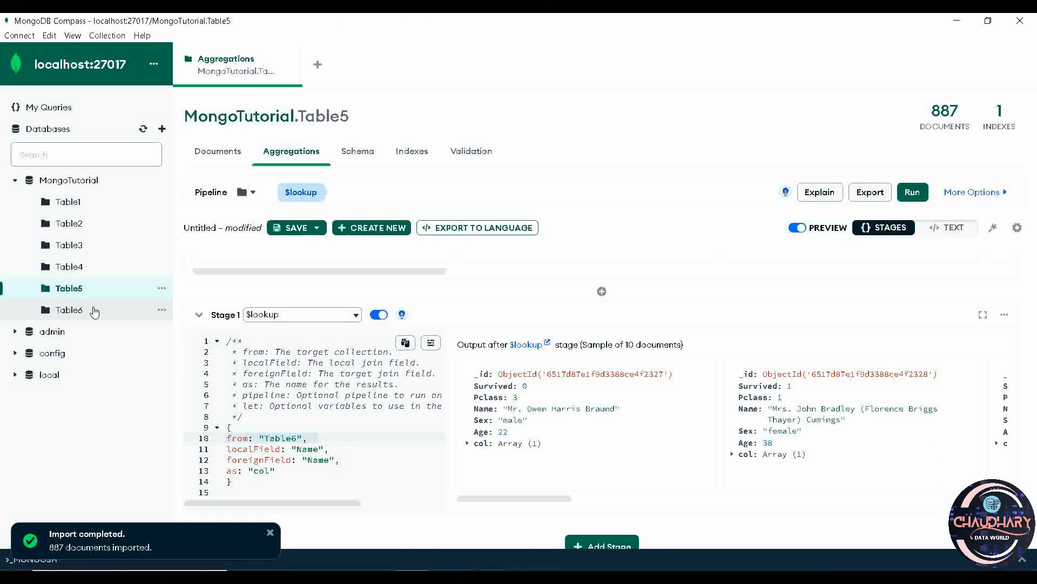
left_click(284, 469)
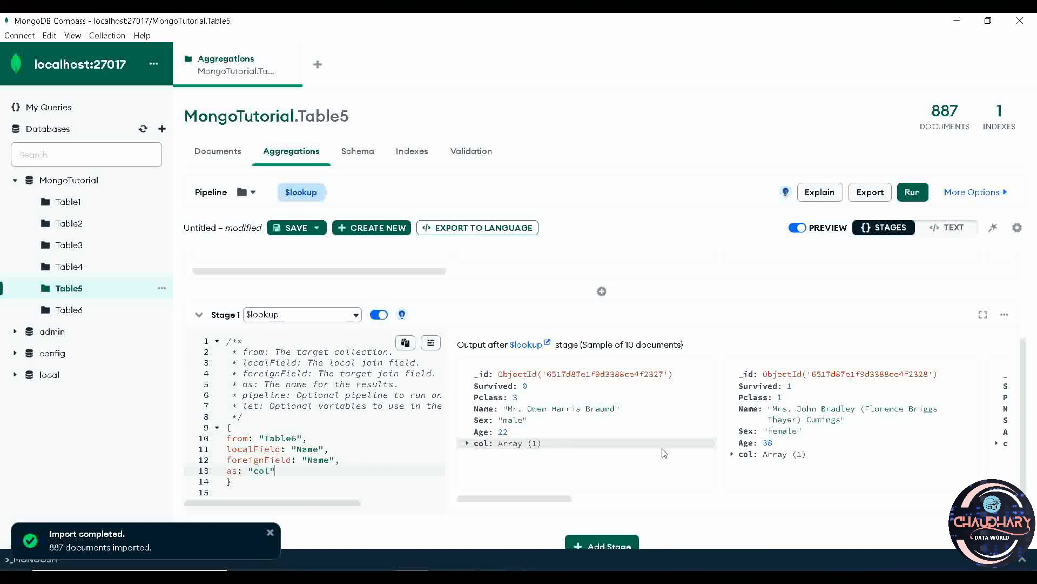
scroll(794, 468, "right", 2)
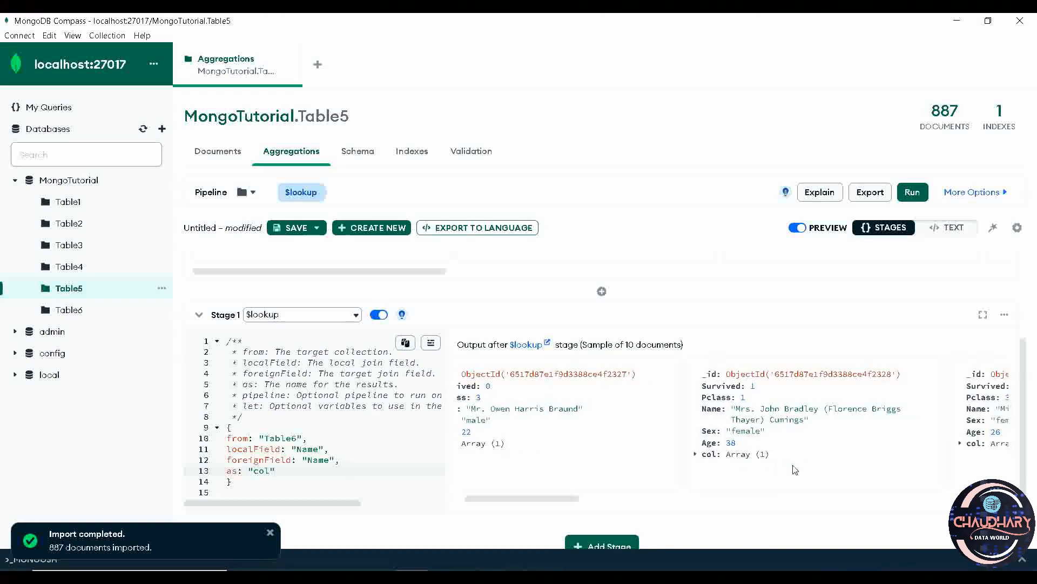
Expand the col array and its object 0 in the first document of the $lookup stage output.
scroll(776, 463, "right", 3)
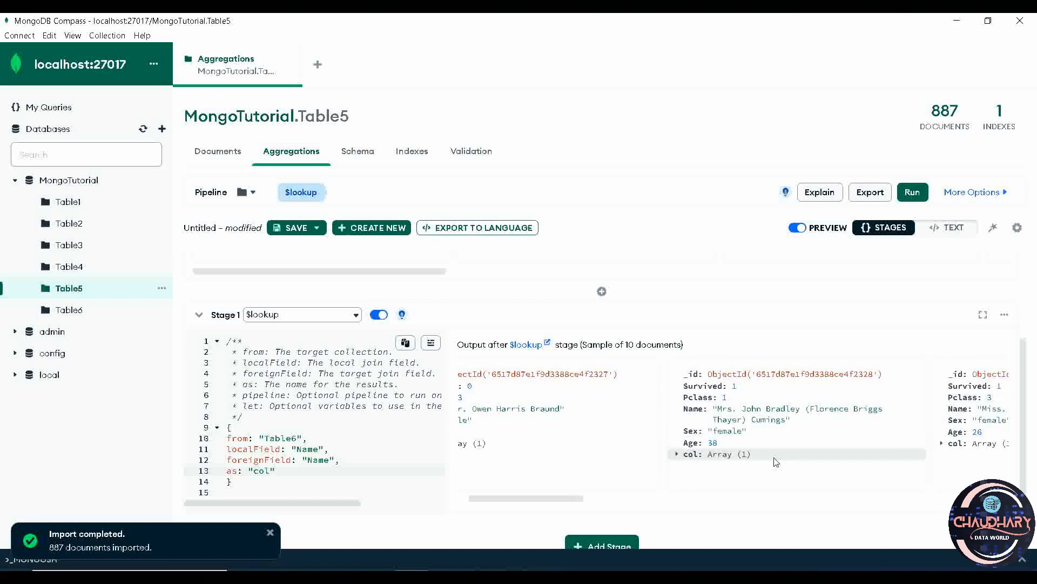
scroll(775, 463, "left", 3)
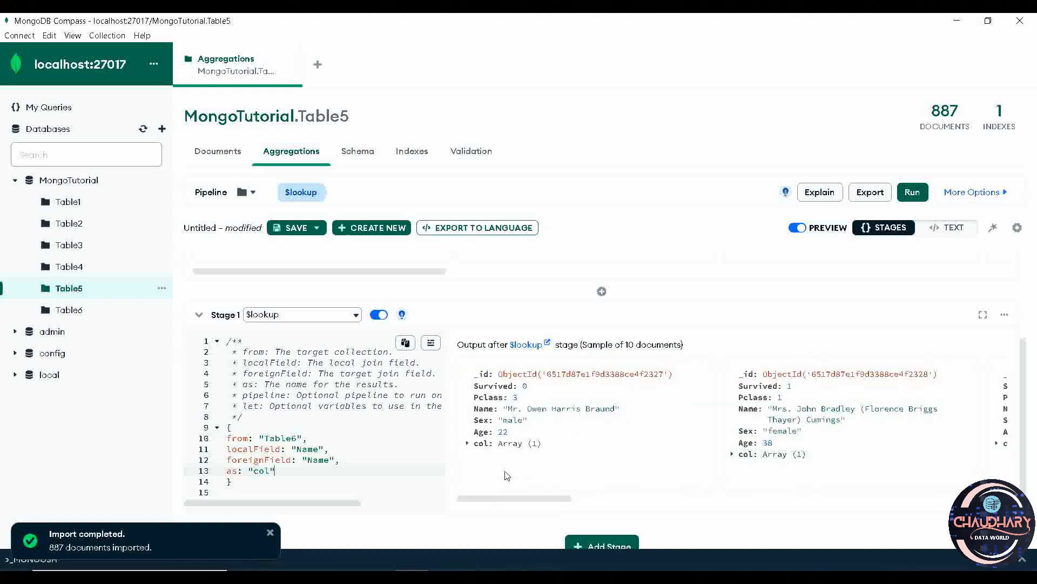
left_click(467, 443)
left_click(478, 456)
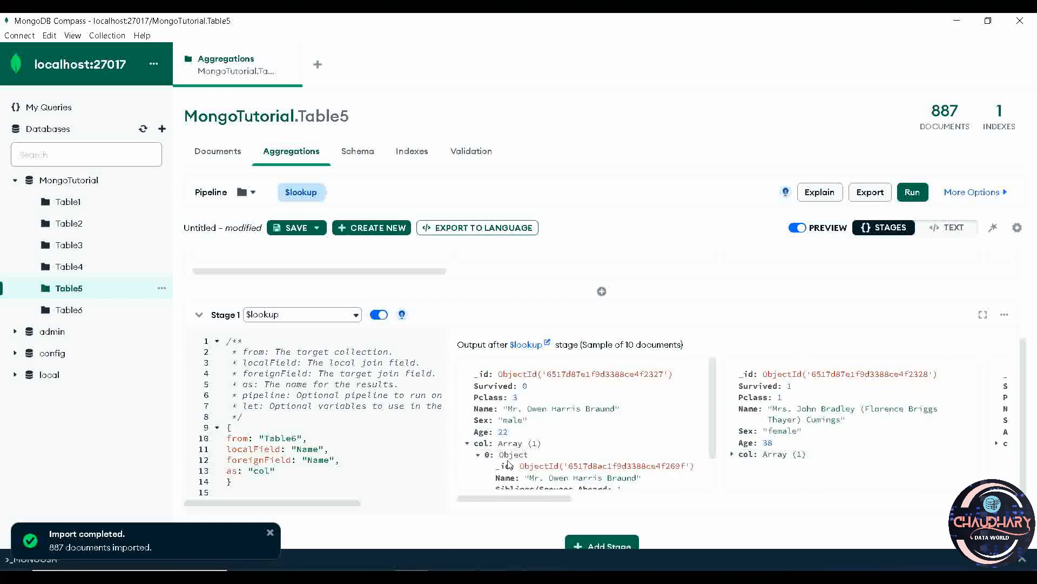
Examine the Table6 fields nested in the first document's col array against its Table5 fields, and highlight the nested Name field.
scroll(508, 463, "down", 1)
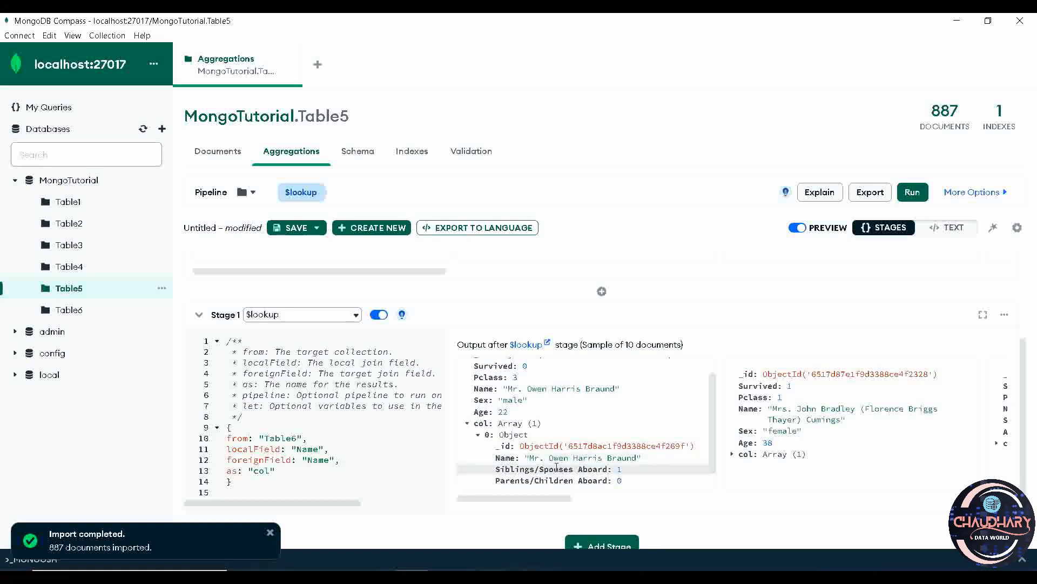
scroll(557, 468, "down", 1)
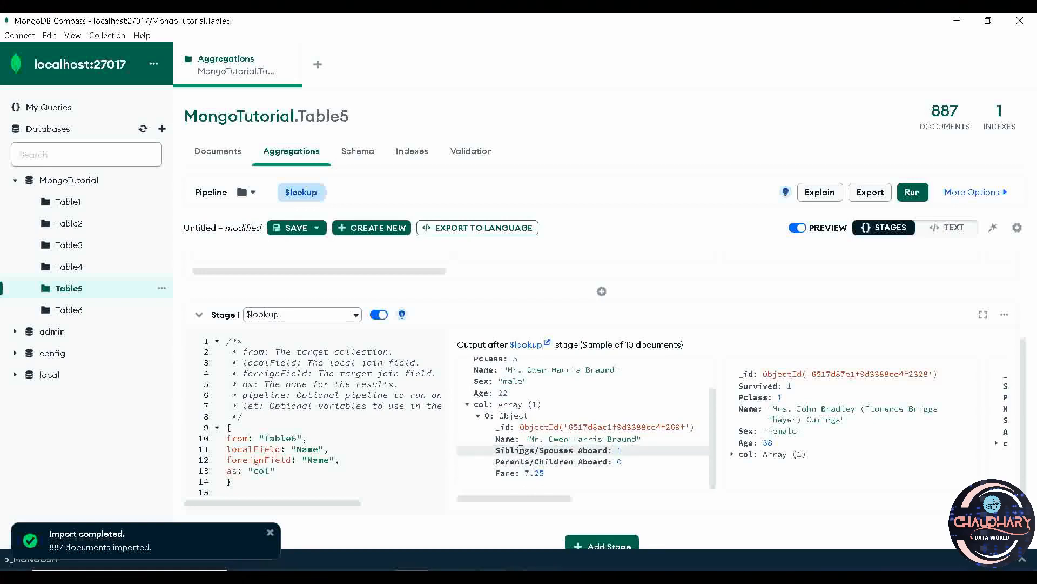
scroll(520, 449, "up", 2)
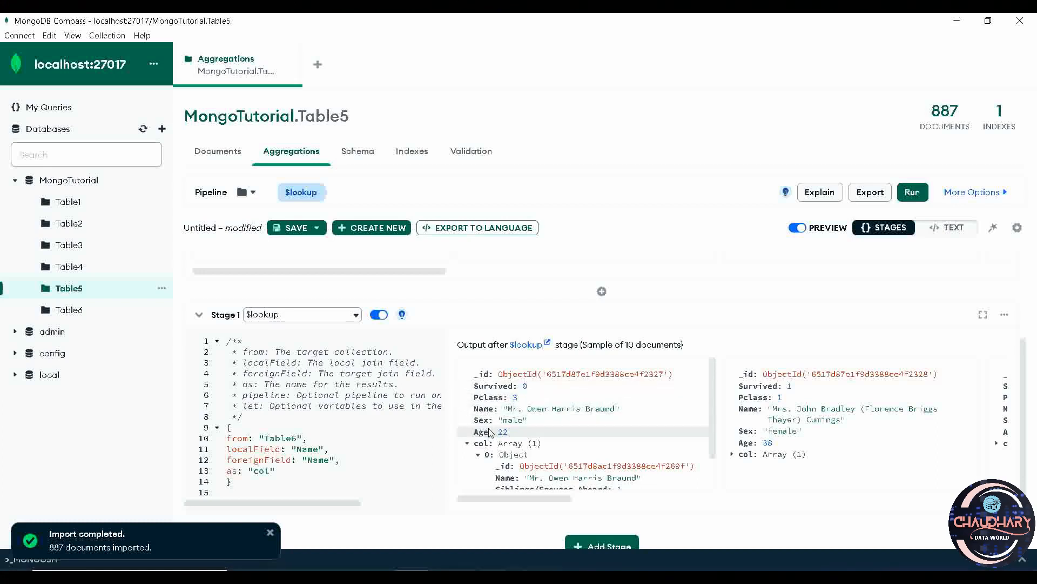
scroll(489, 432, "down", 2)
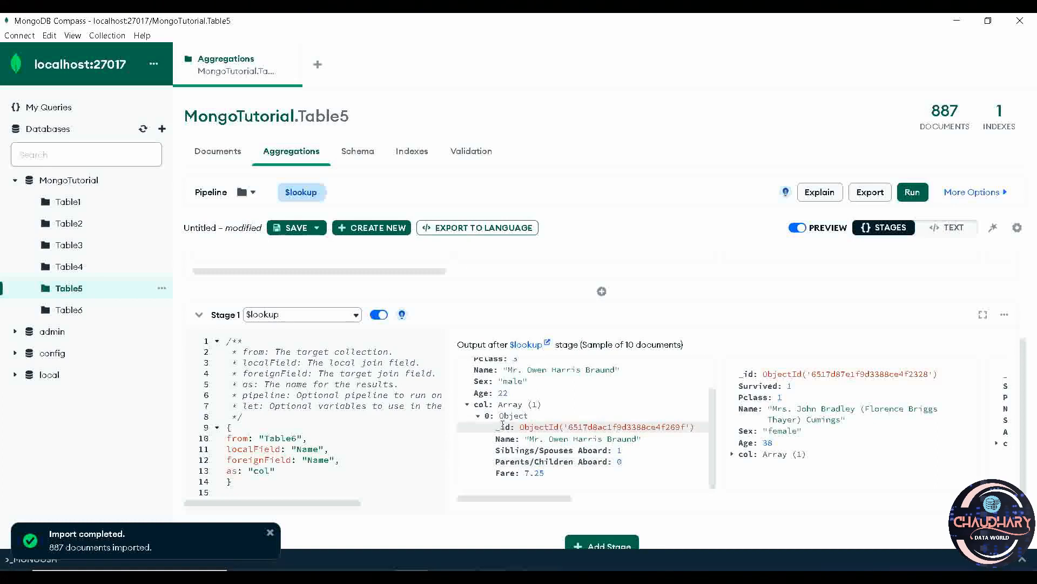
left_click_drag(496, 441, 668, 446)
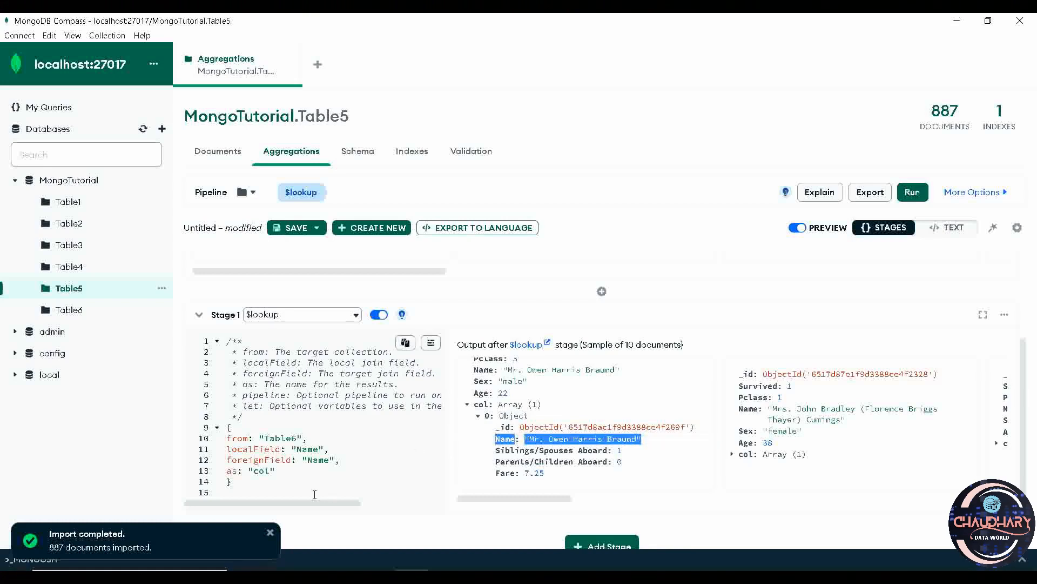
Switch to the PowerPoint slide on $lookup and review the equivalent SQL query for joining Table5 and Table6 by Name.
key("alt+Tab")
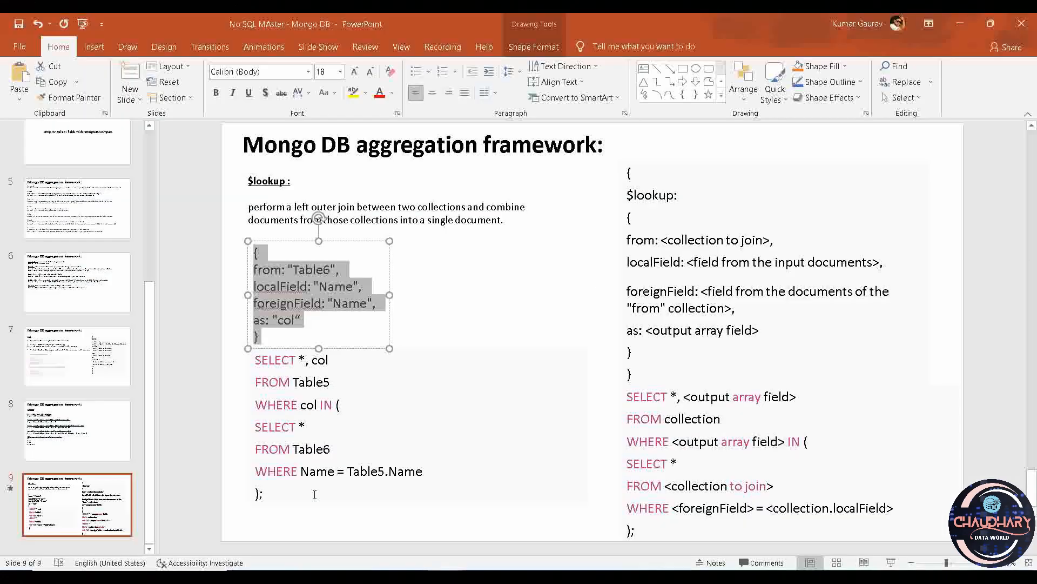
left_click(296, 366)
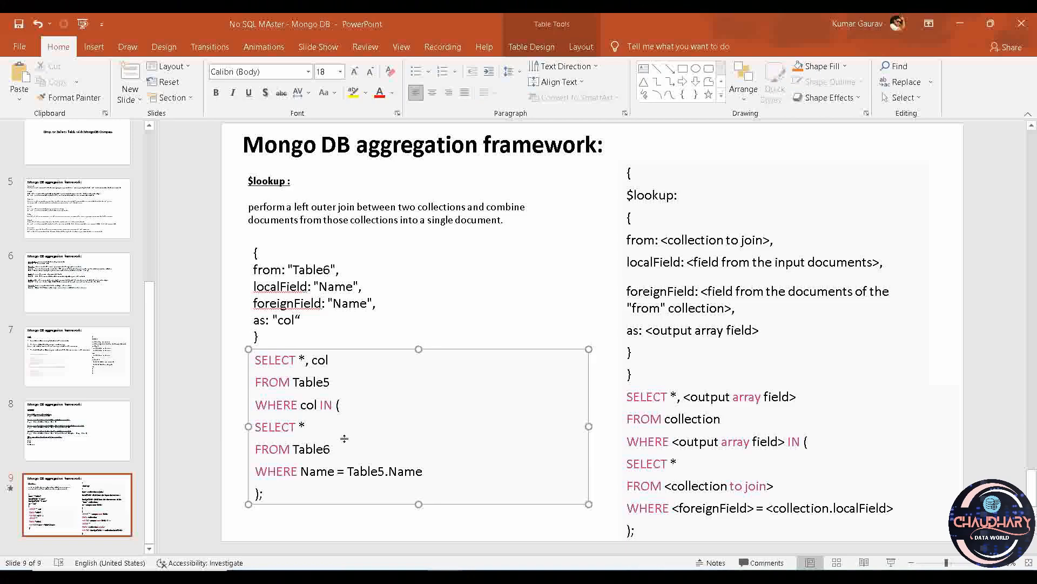
left_click_drag(285, 494, 249, 365)
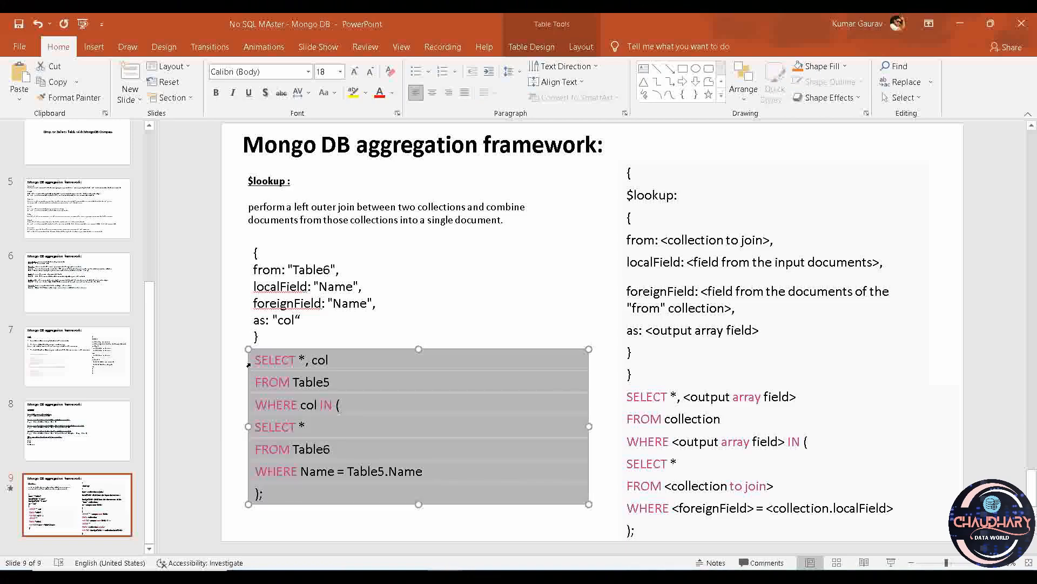
left_click(373, 400)
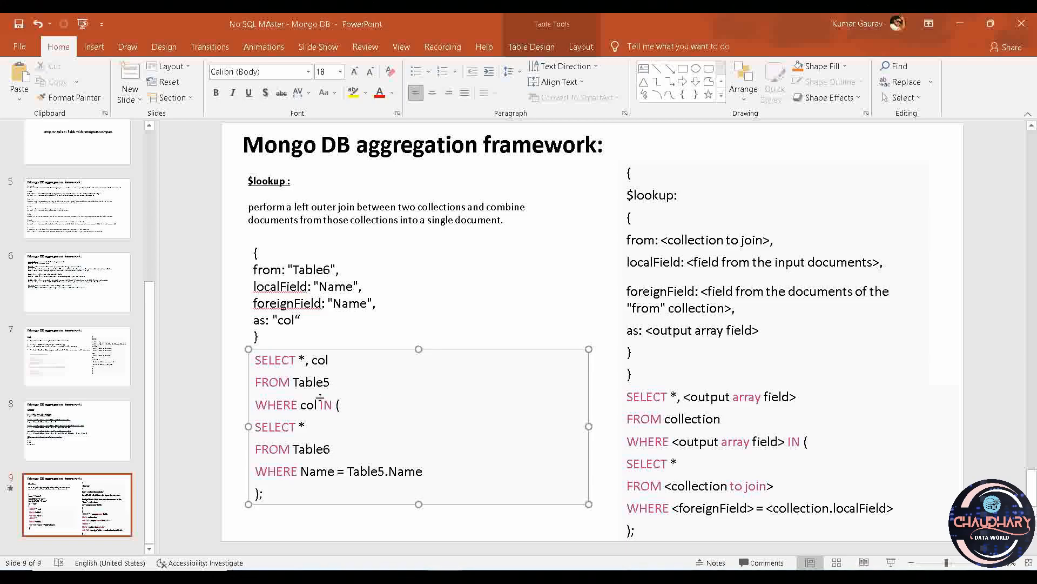